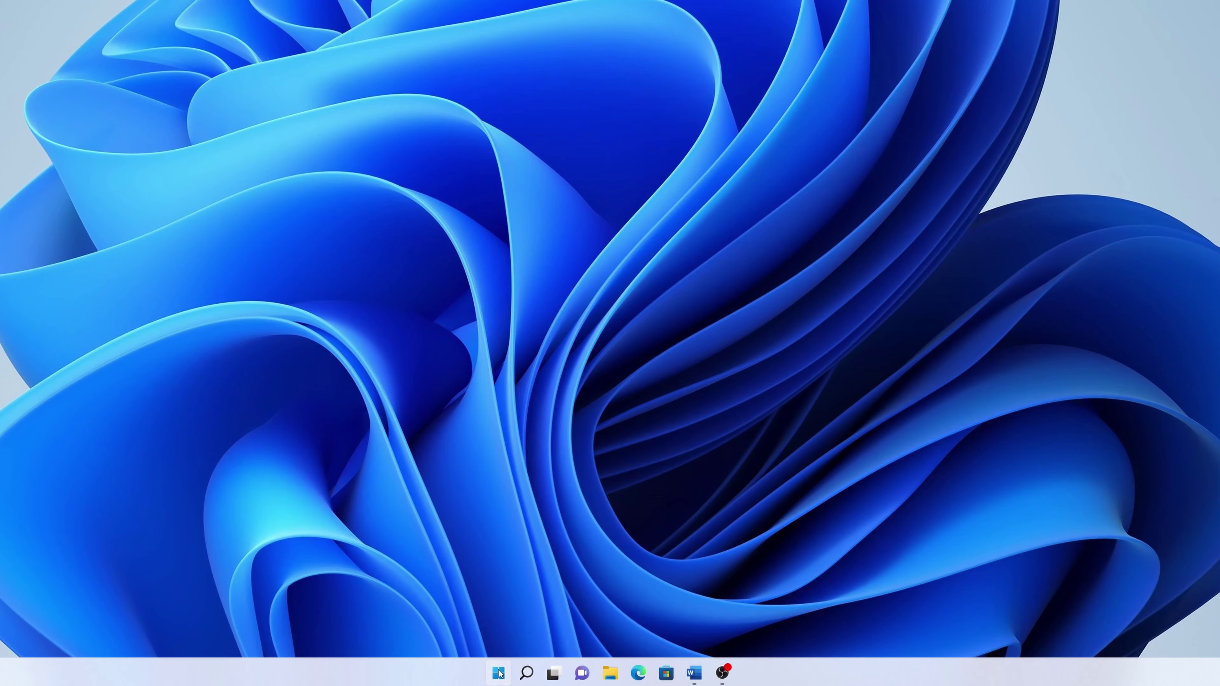
# - Find the advanced system settings by searching for "erw", open them and move the dialog to the middle of the desktop
pyautogui.click(540, 676)
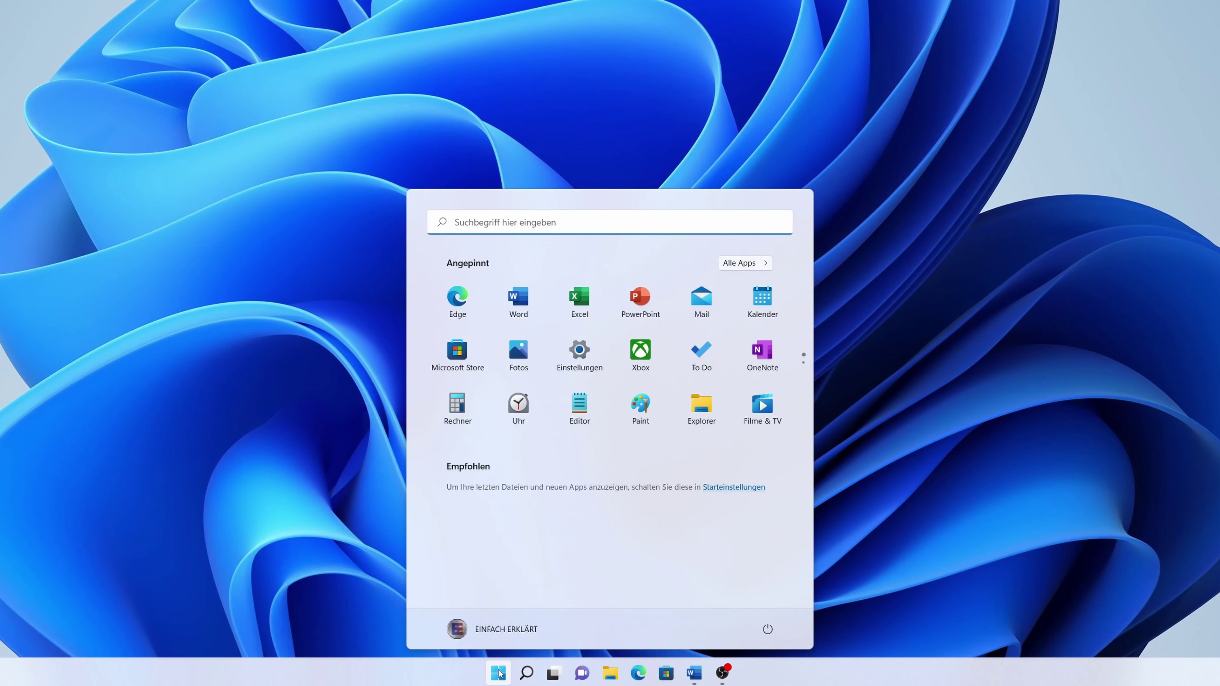
pyautogui.write('erw')
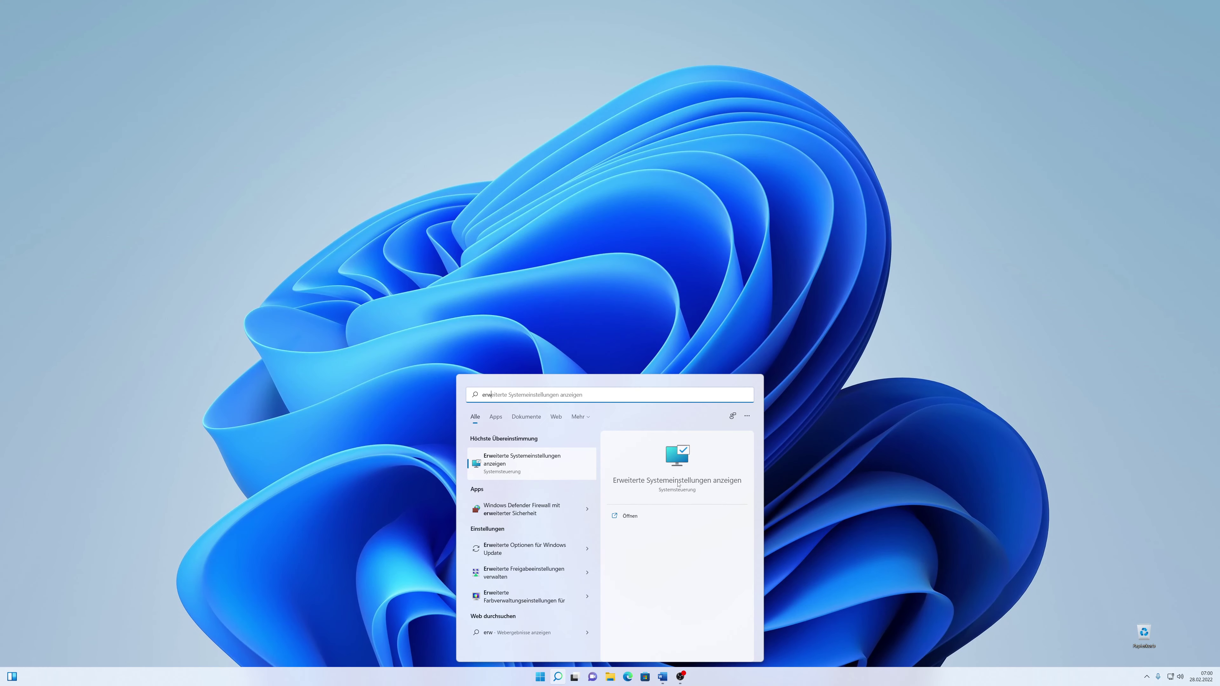
pyautogui.click(719, 365)
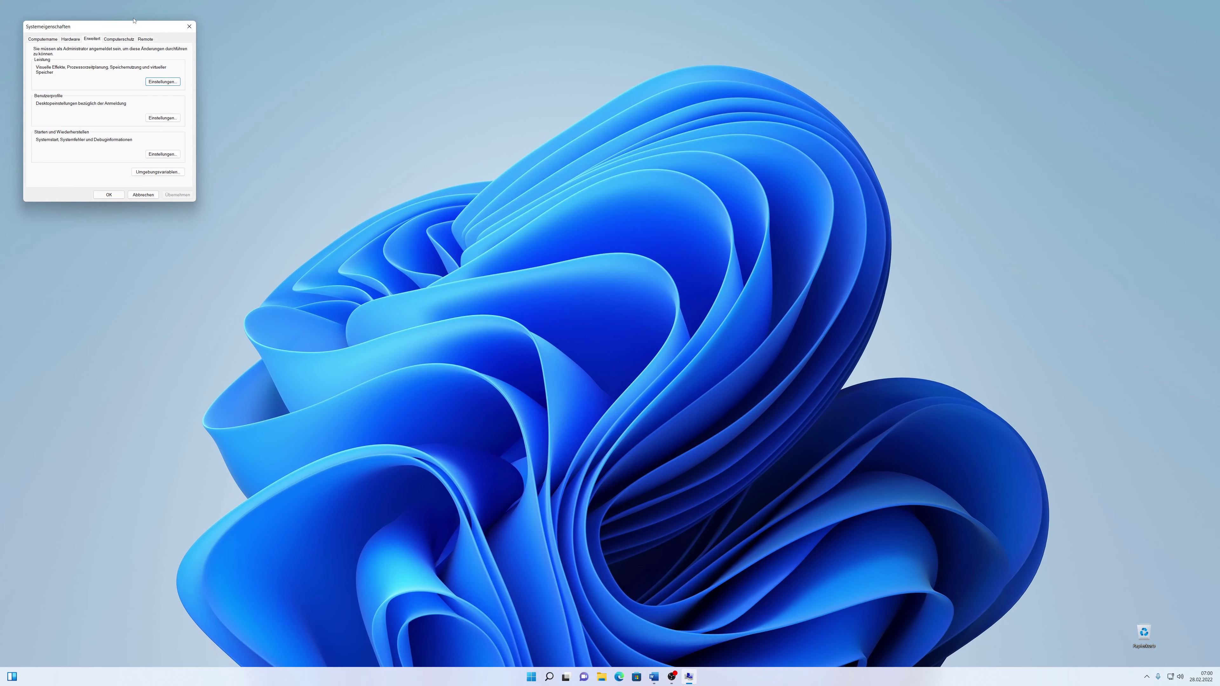
pyautogui.moveTo(134, 20); pyautogui.dragTo(627, 233)
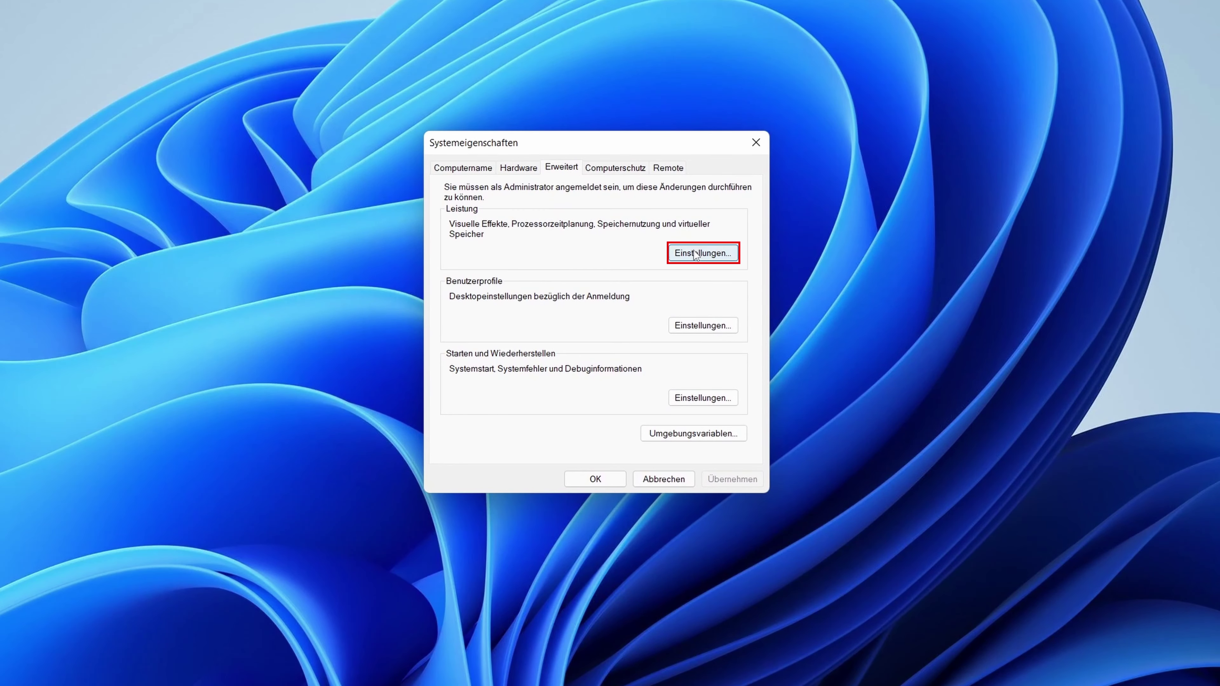
# - Open the virtual memory settings (Virtueller Arbeitsspeicher) from the advanced performance options
pyautogui.click(695, 254)
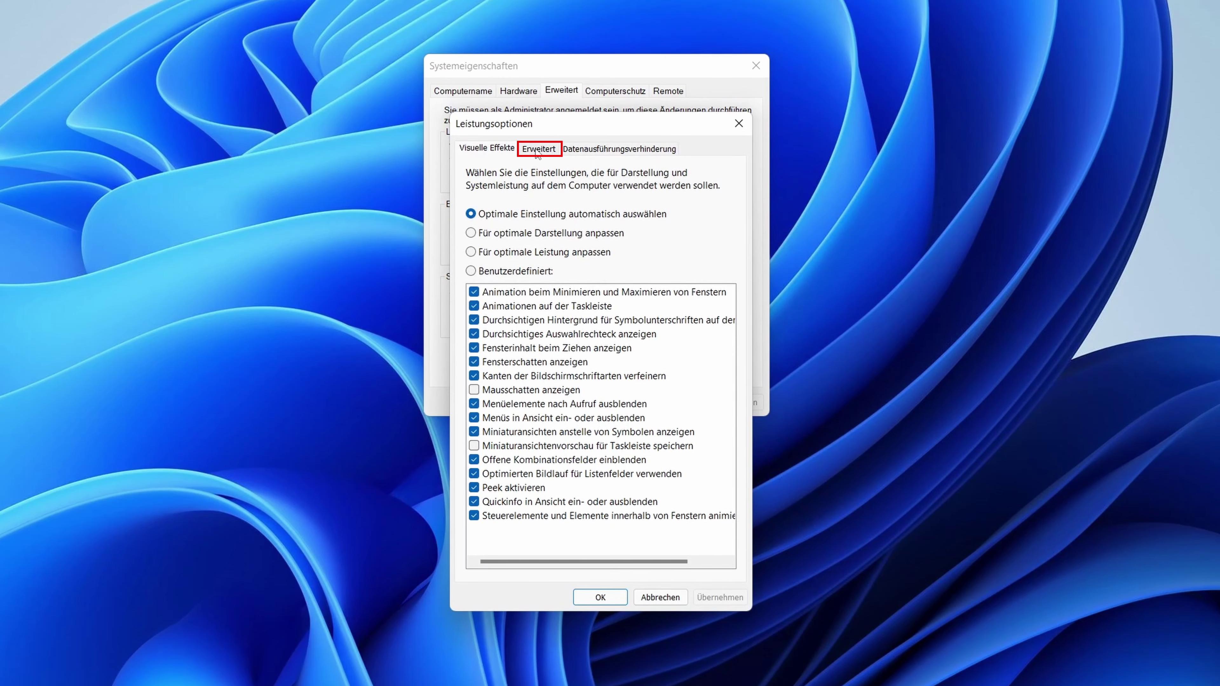
pyautogui.click(537, 154)
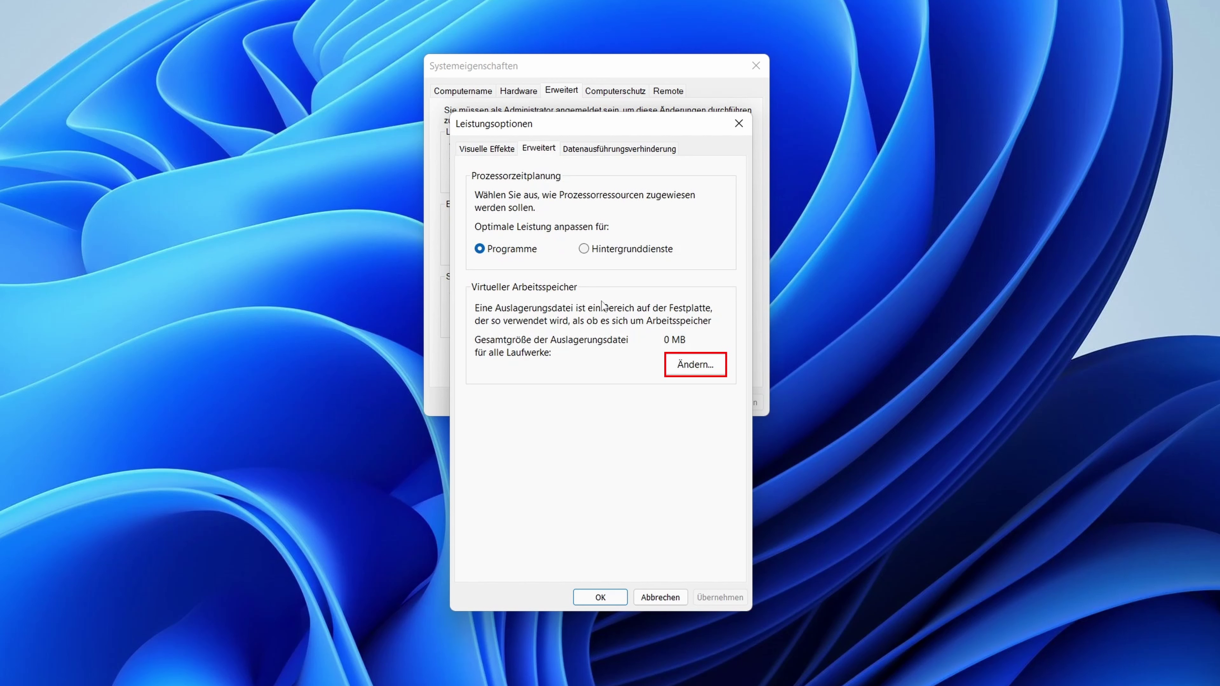
pyautogui.click(693, 366)
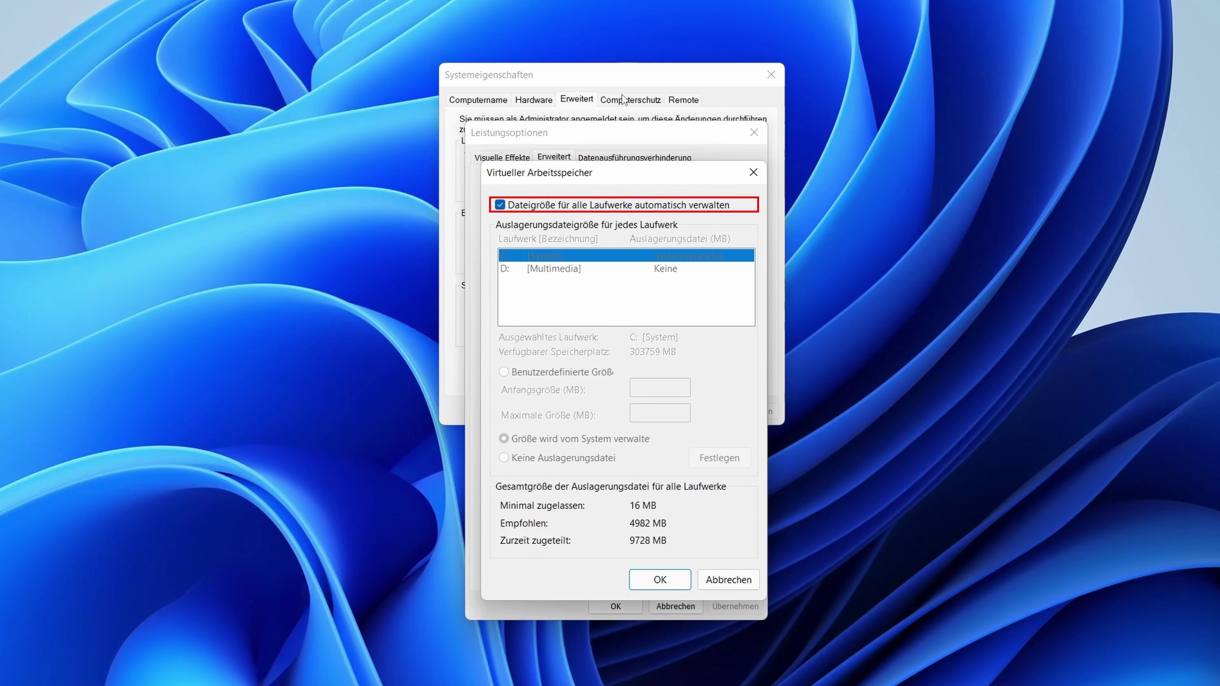
# - Turn off automatic paging file management, assign drive C: no paging file (Keine Auslagerungsdatei), and accept all dialogs
pyautogui.click(500, 206)
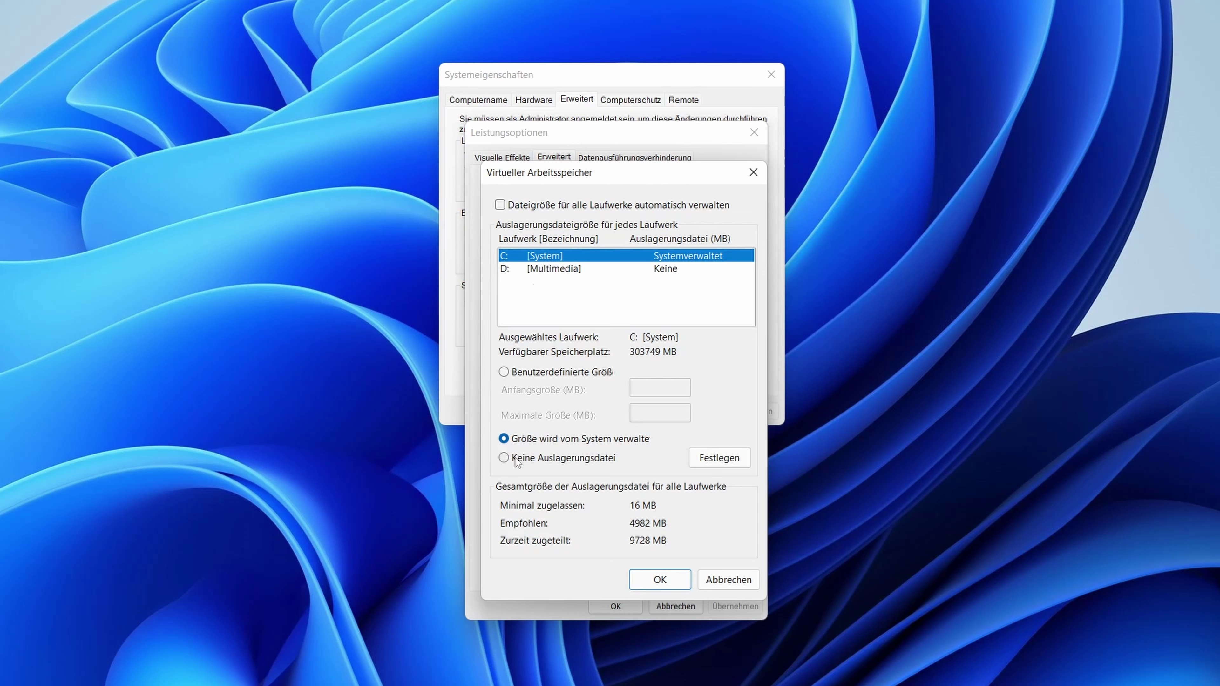
pyautogui.click(505, 460)
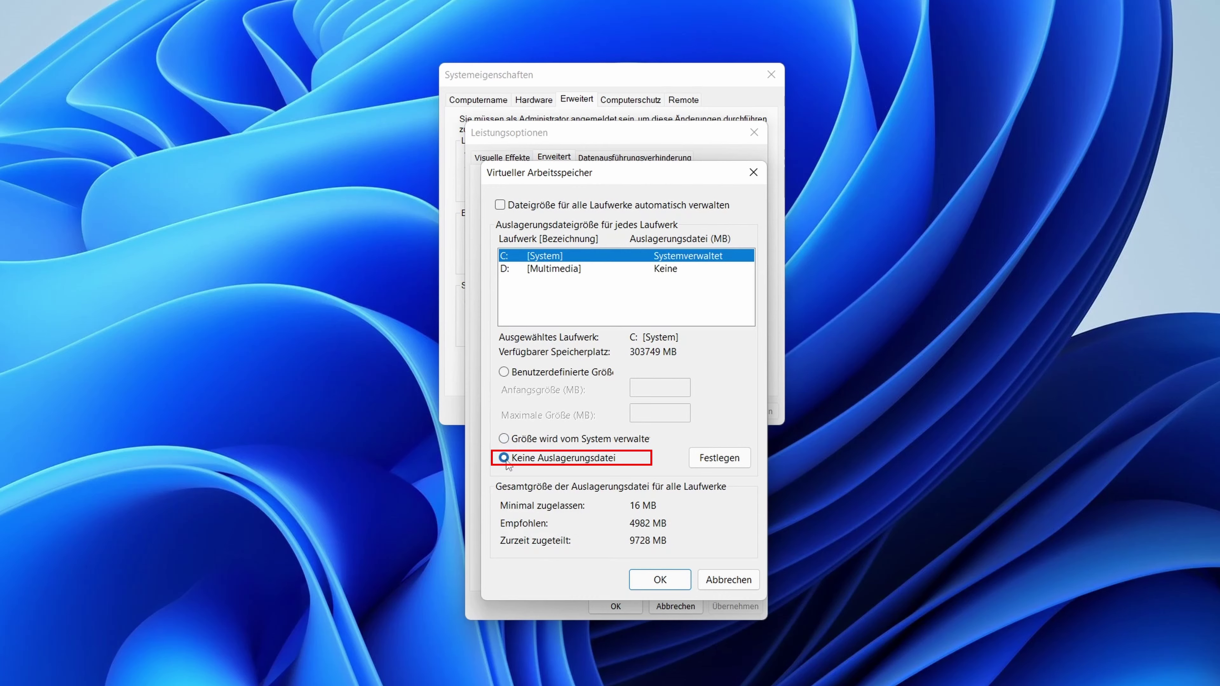
pyautogui.click(720, 458)
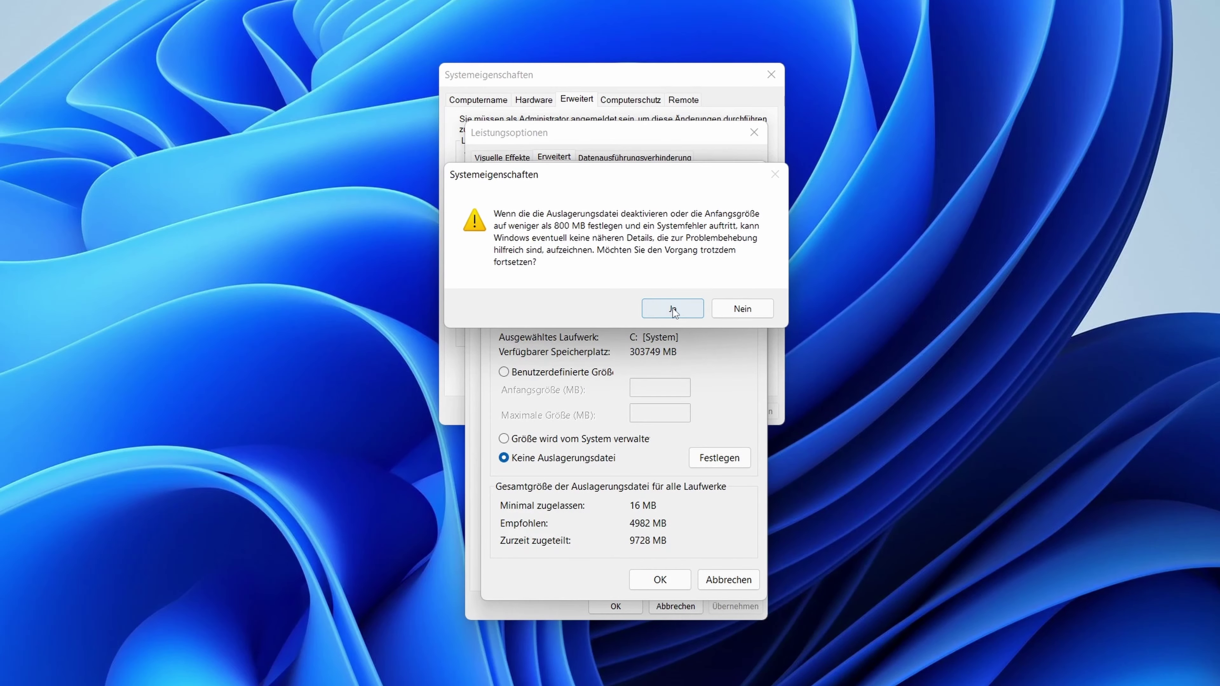
pyautogui.click(673, 309)
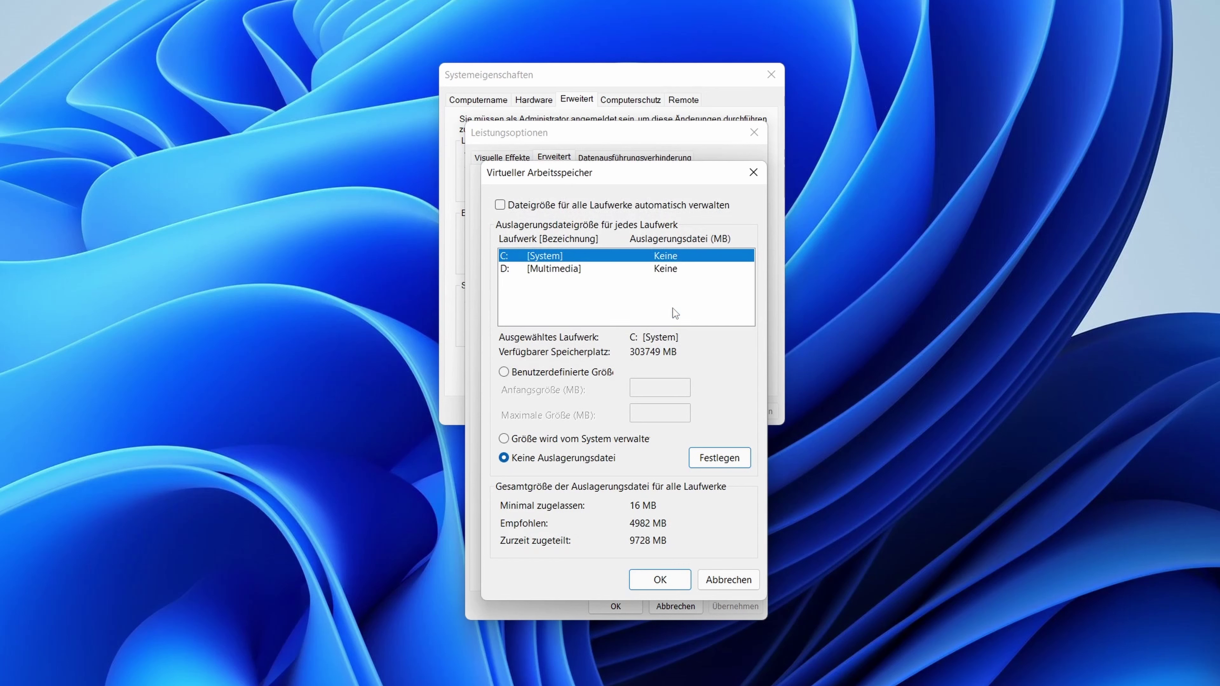
pyautogui.click(658, 579)
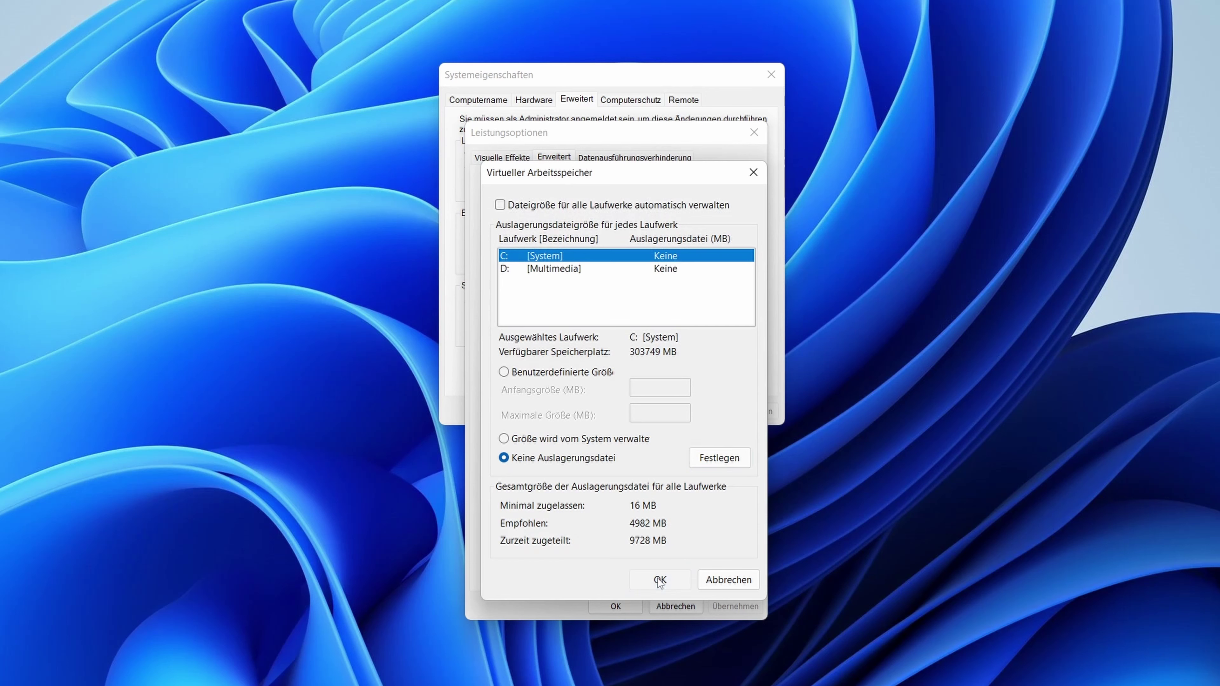
pyautogui.click(616, 606)
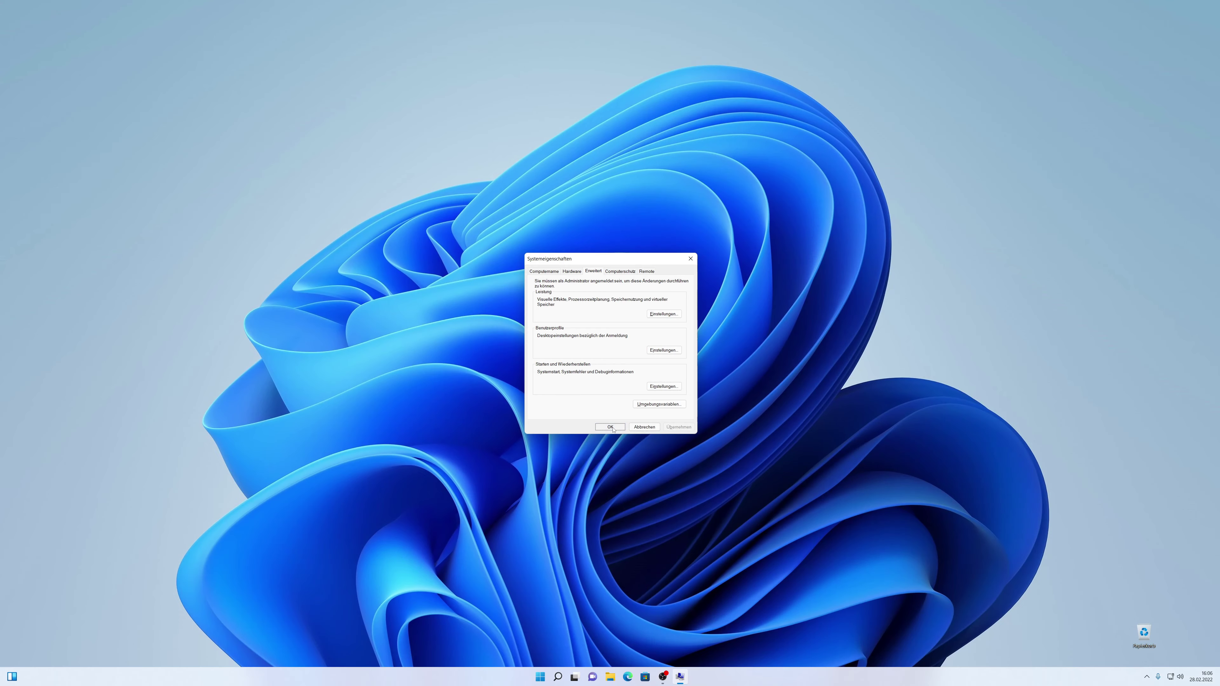
pyautogui.click(611, 416)
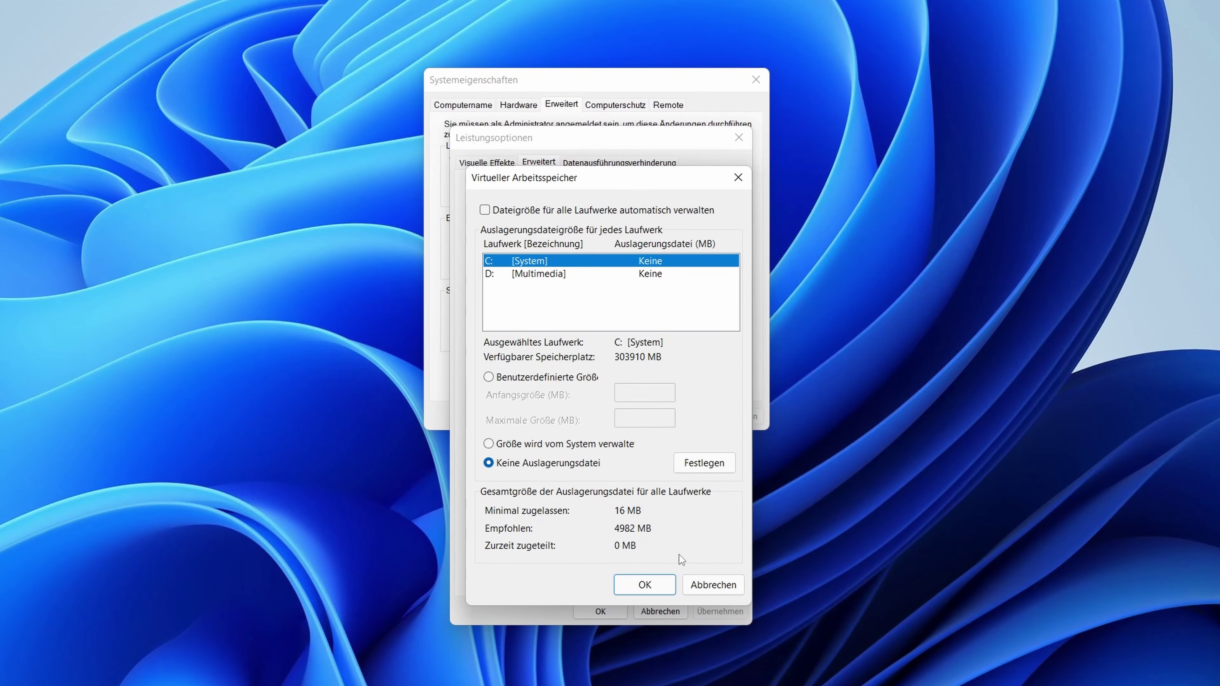
# - Re-enable automatic paging file size management for all drives and confirm the open dialogs
pyautogui.click(485, 210)
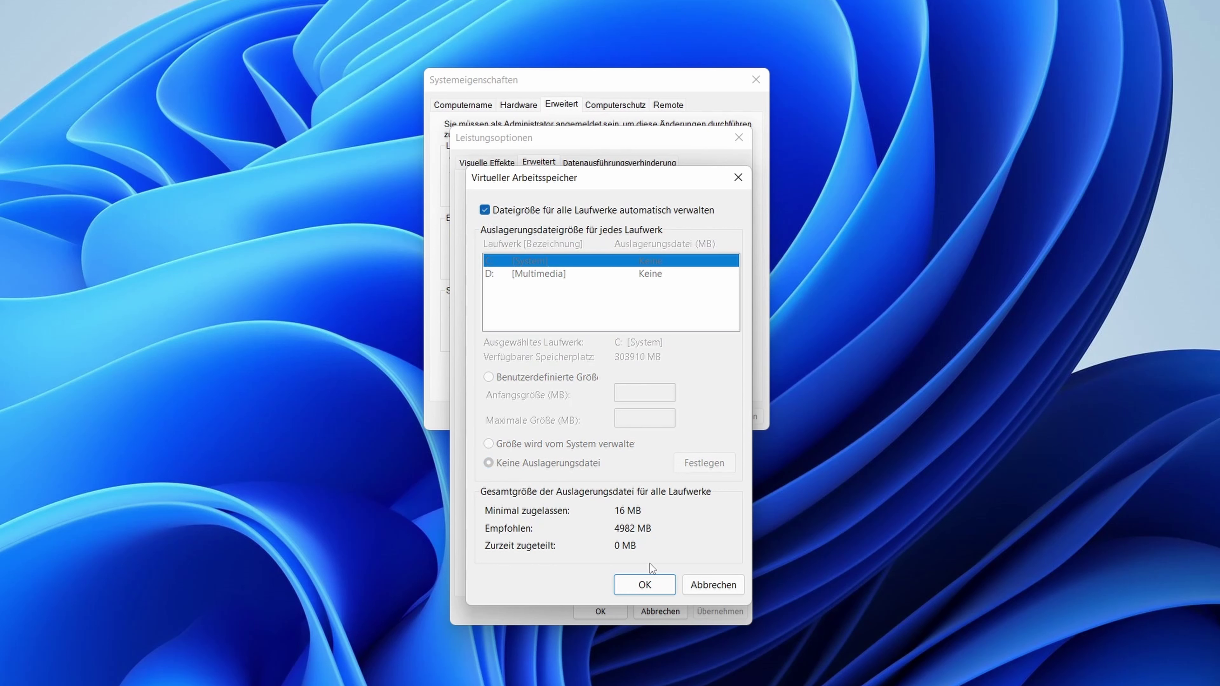
pyautogui.click(646, 585)
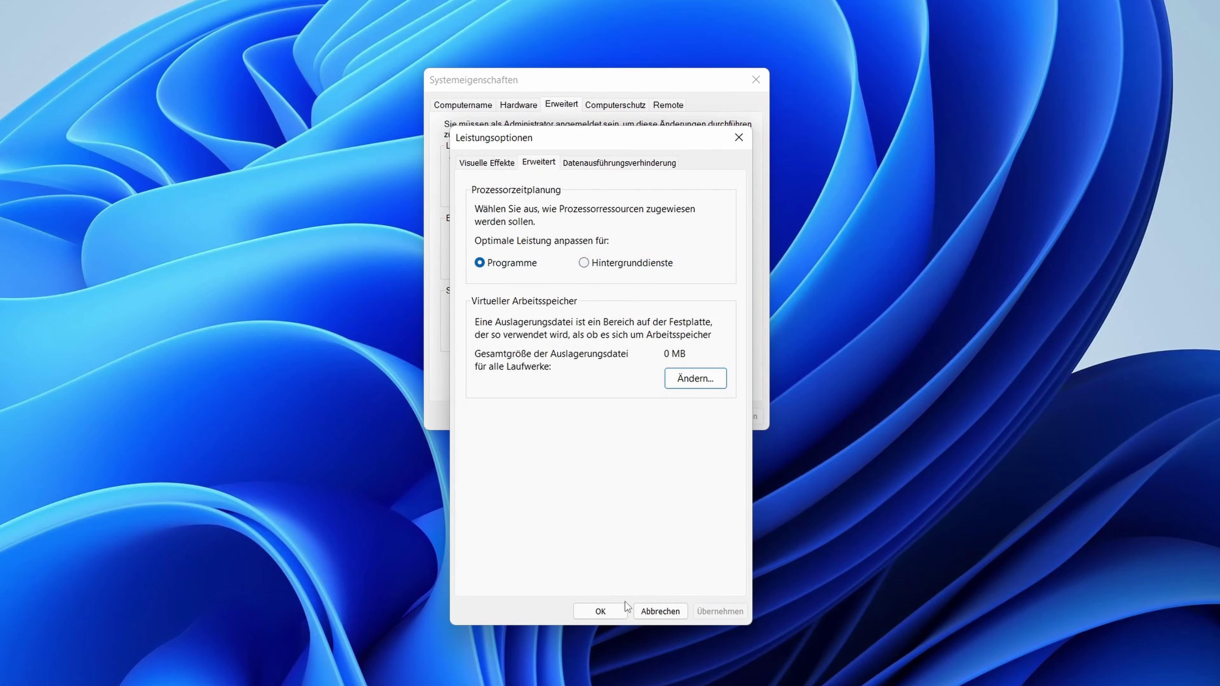
pyautogui.click(604, 610)
pyautogui.click(598, 416)
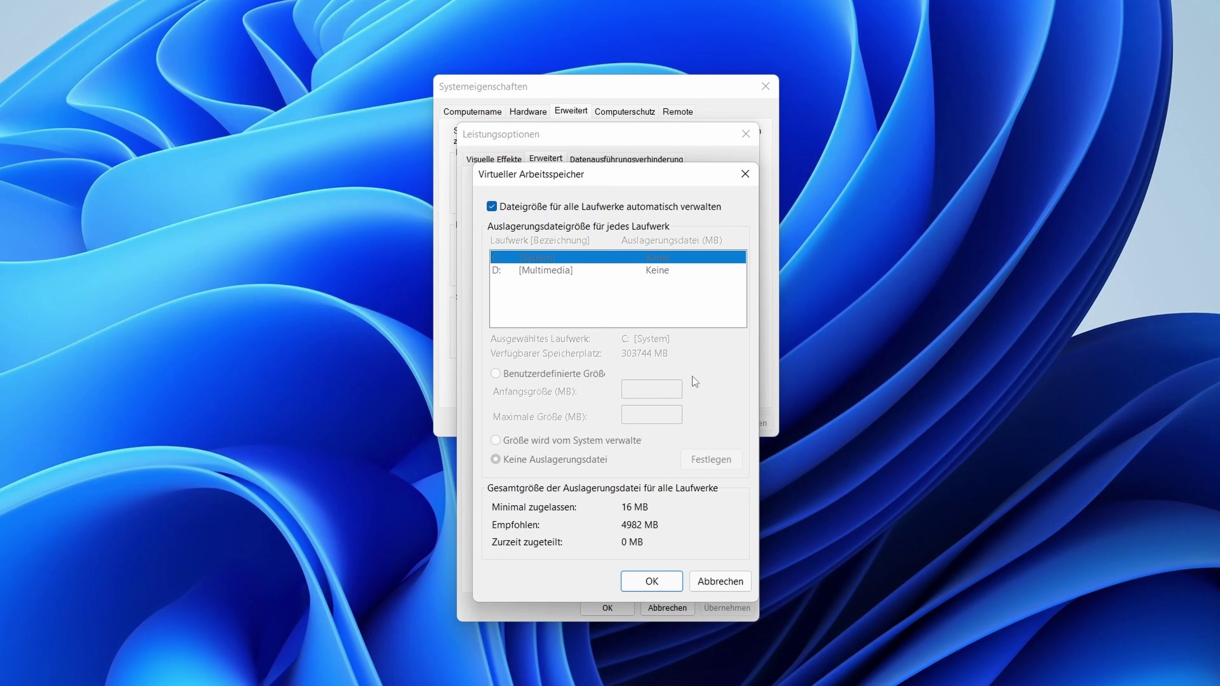
# - Replace automatic management with a custom paging file on drive C:, initial and maximum size 16387 MB, and apply it
pyautogui.click(492, 207)
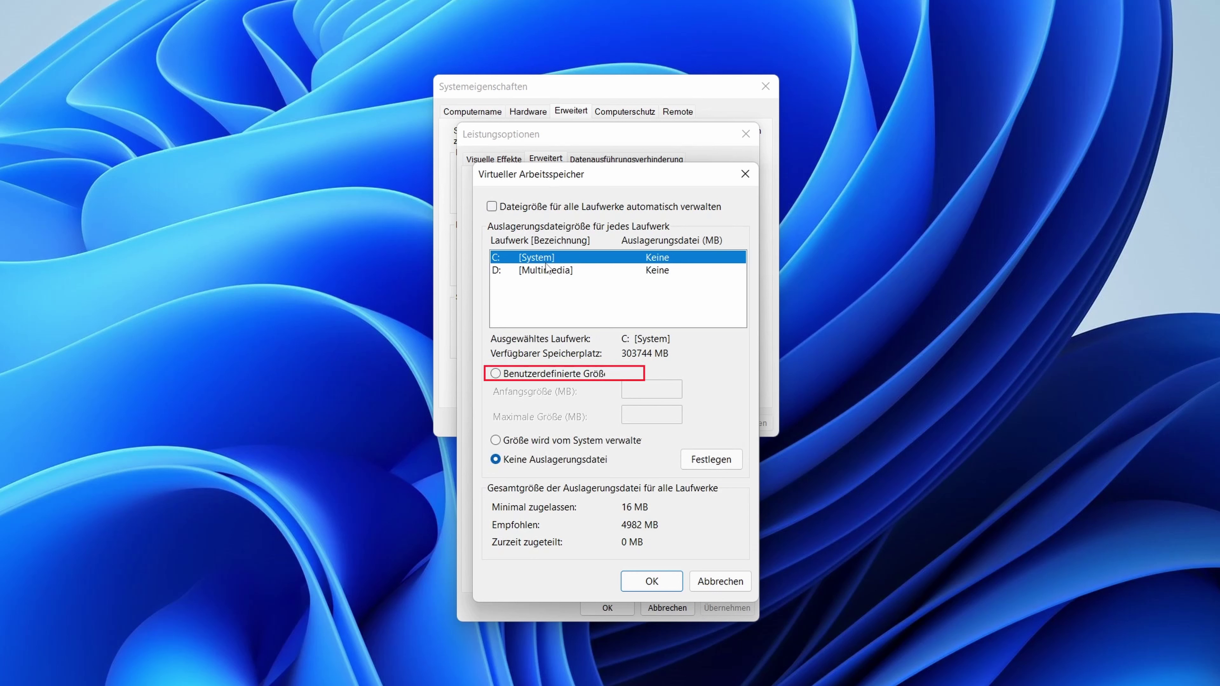
pyautogui.click(496, 375)
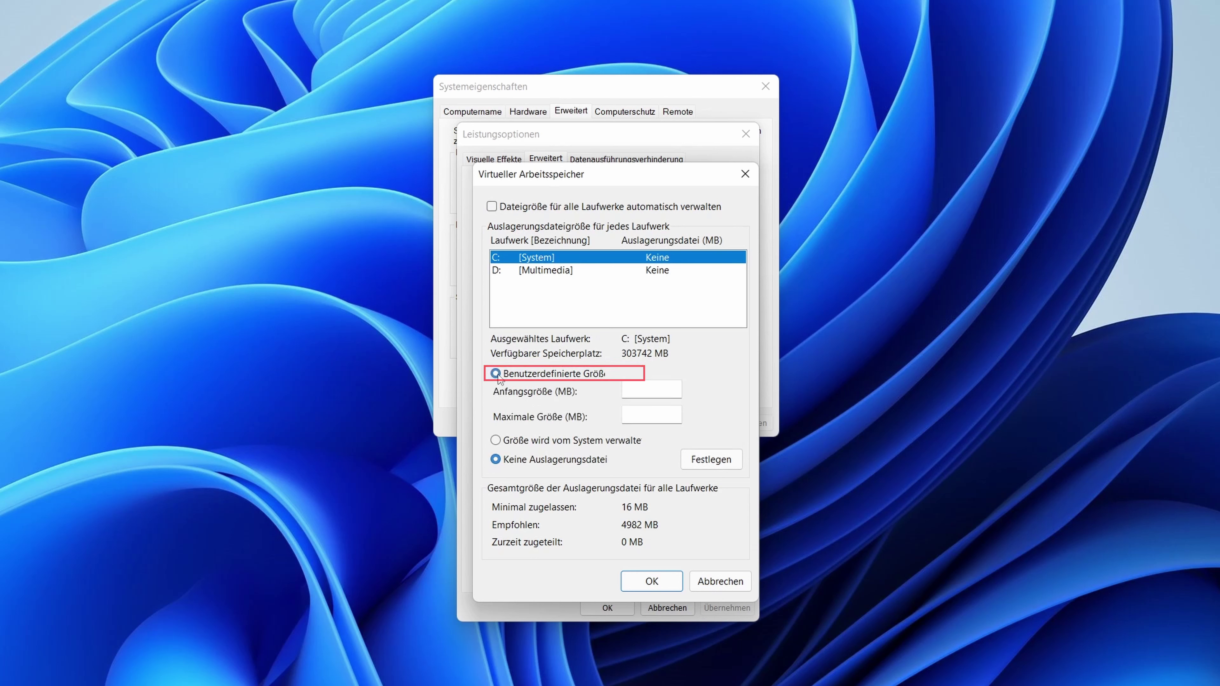
pyautogui.click(642, 390)
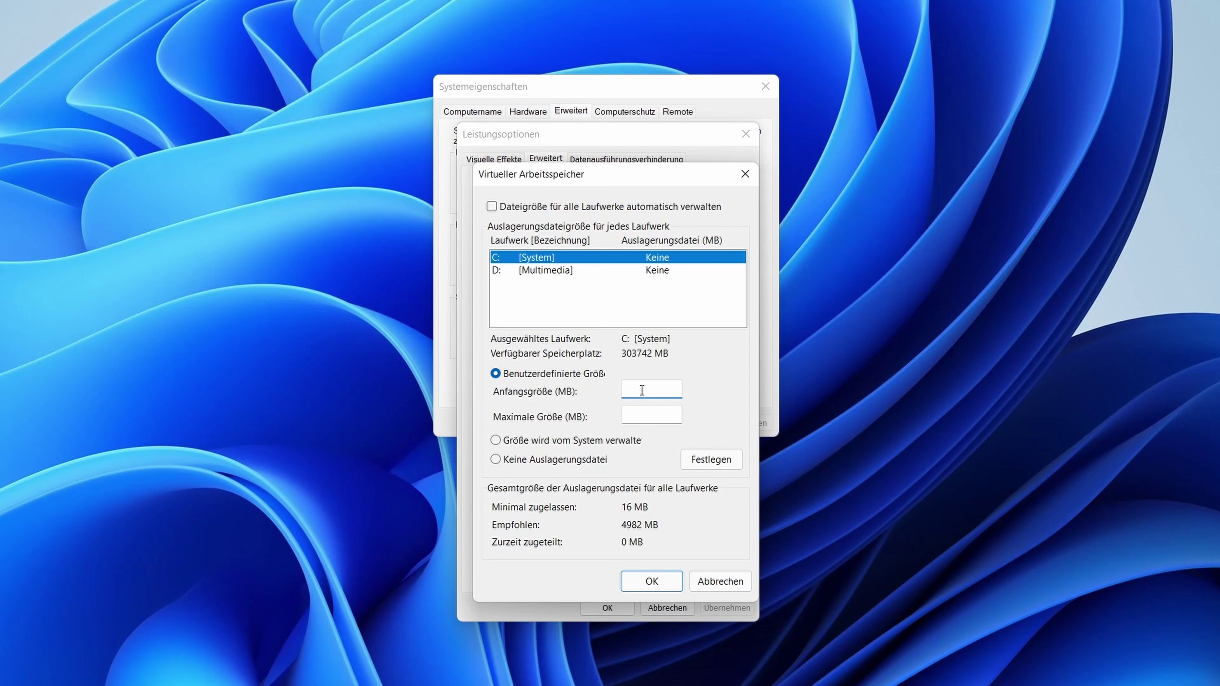
pyautogui.write('16387')
pyautogui.press('Tab')
pyautogui.write('16')
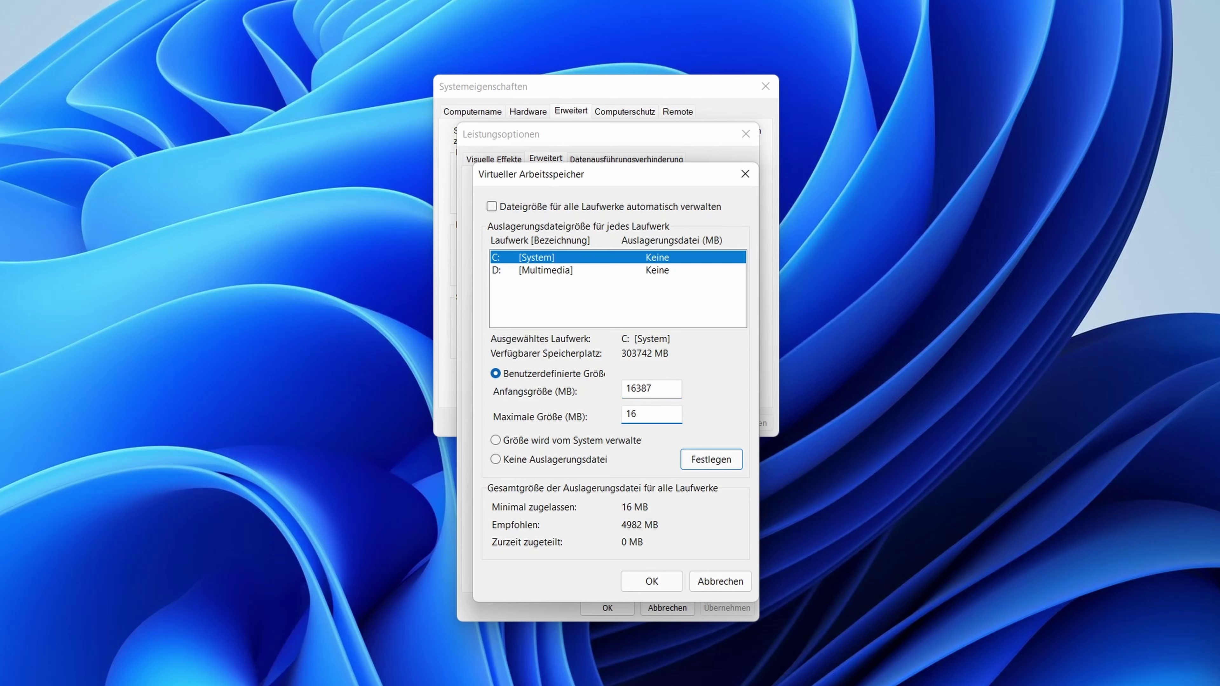
pyautogui.write('387')
pyautogui.click(708, 462)
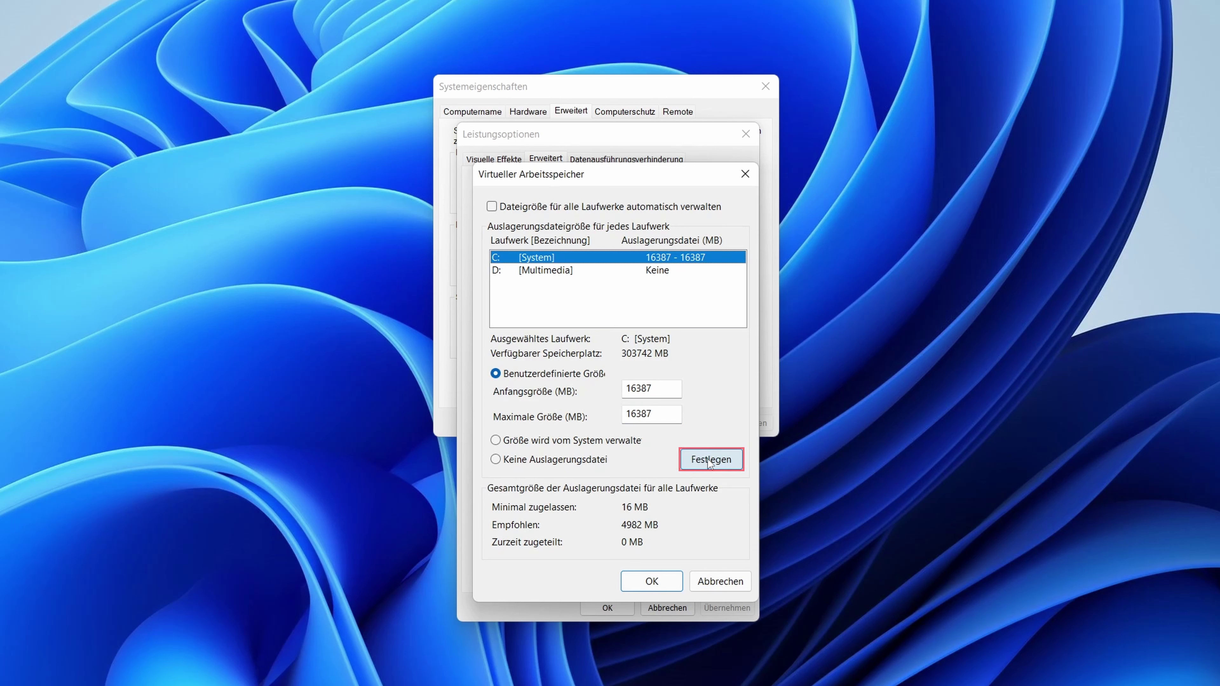
pyautogui.click(651, 581)
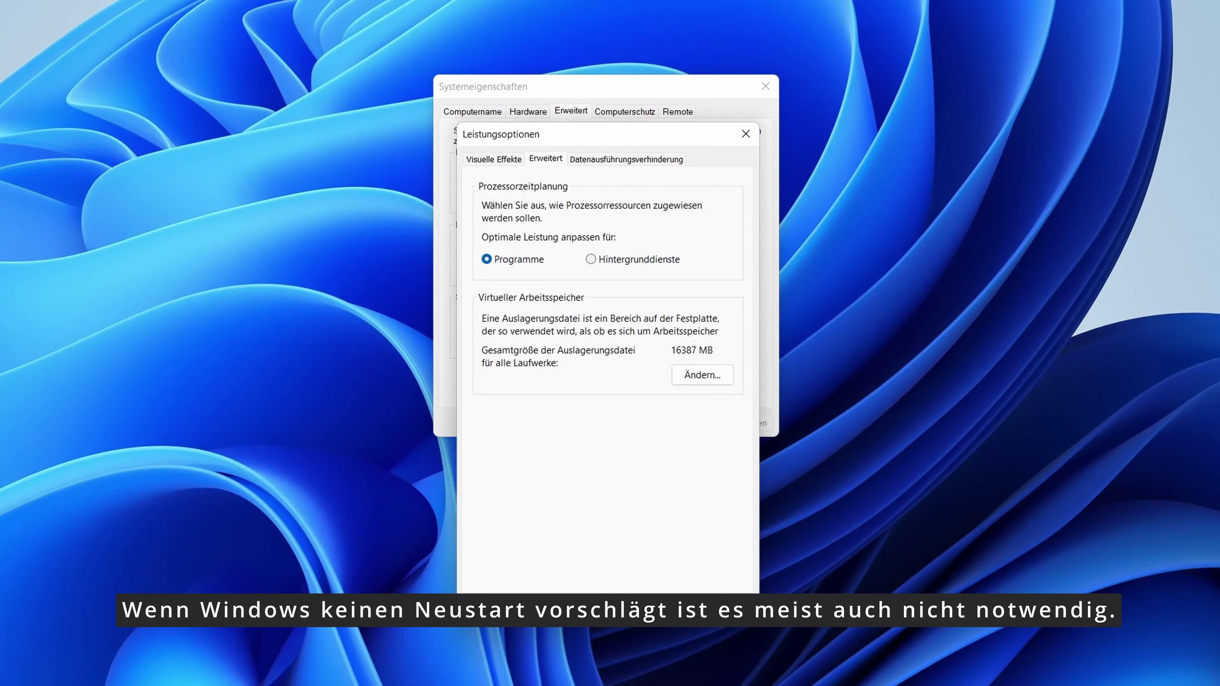
pyautogui.click(625, 592)
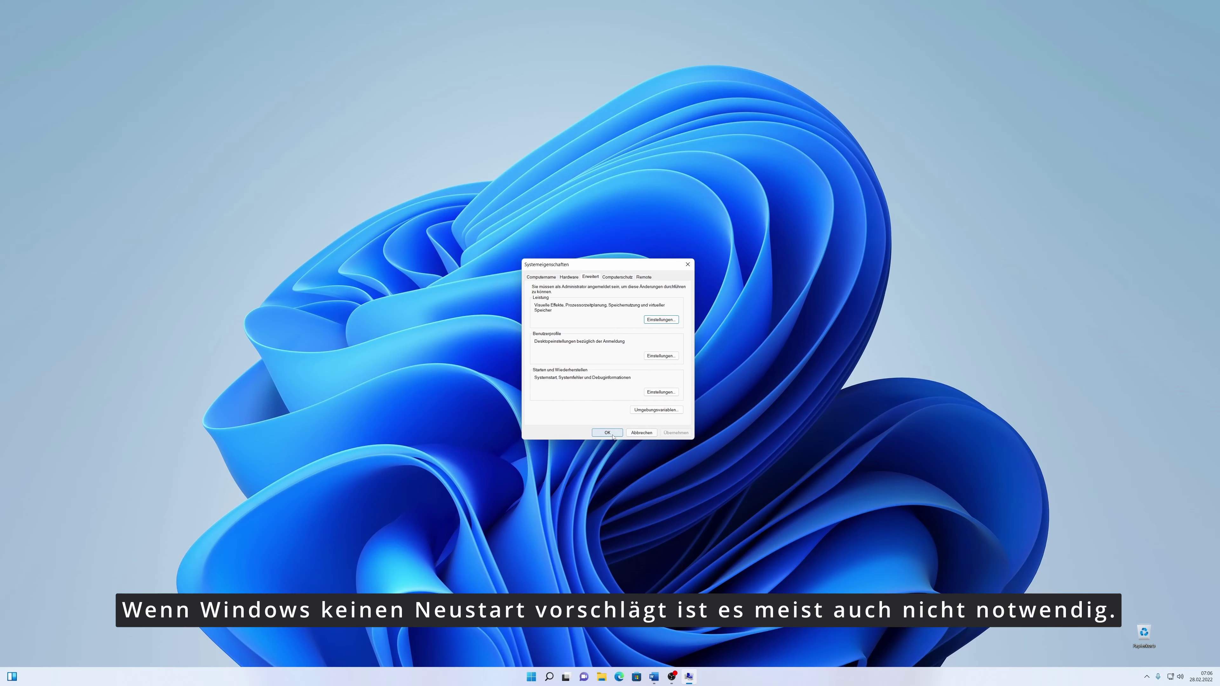
pyautogui.click(604, 422)
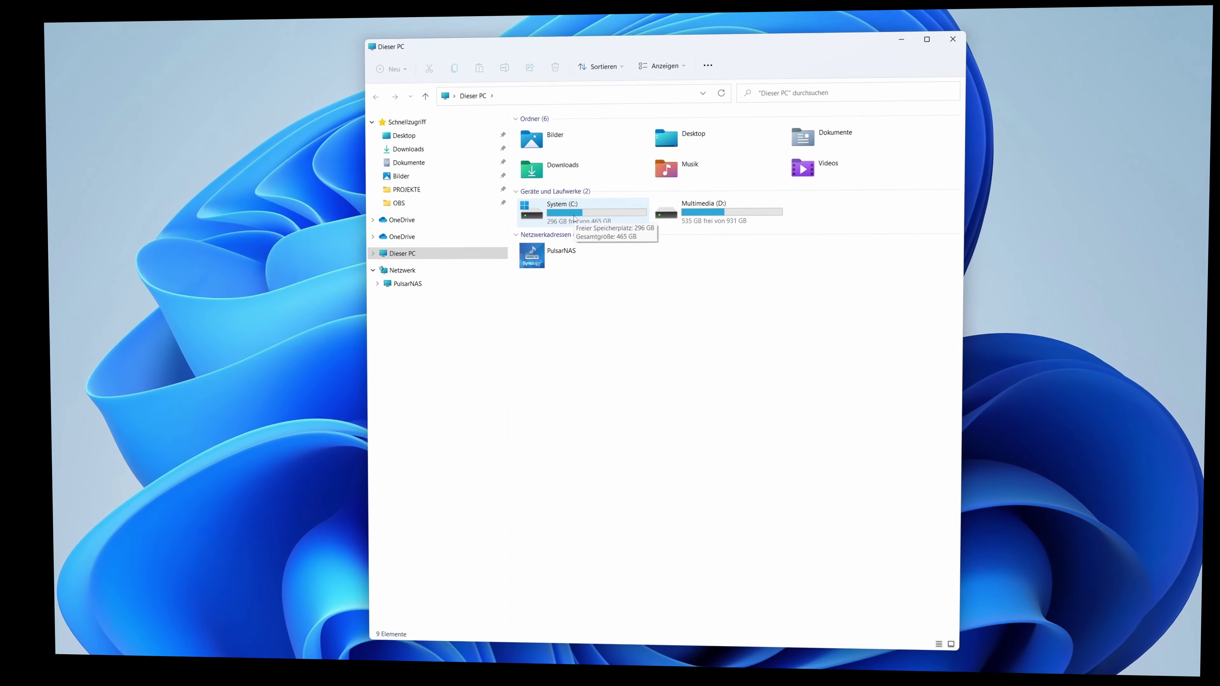
# - Open drive System (C:) in File Explorer and bring up the view settings (Ansicht) of its folder options
pyautogui.doubleClick(574, 218)
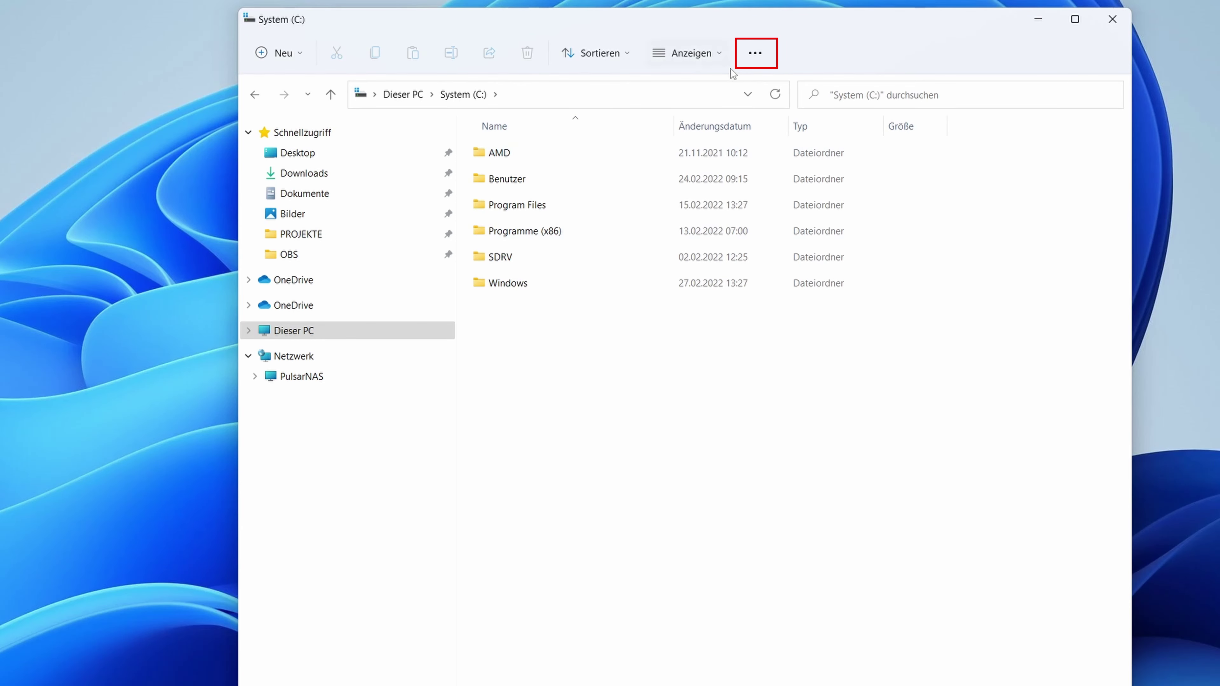
pyautogui.click(750, 56)
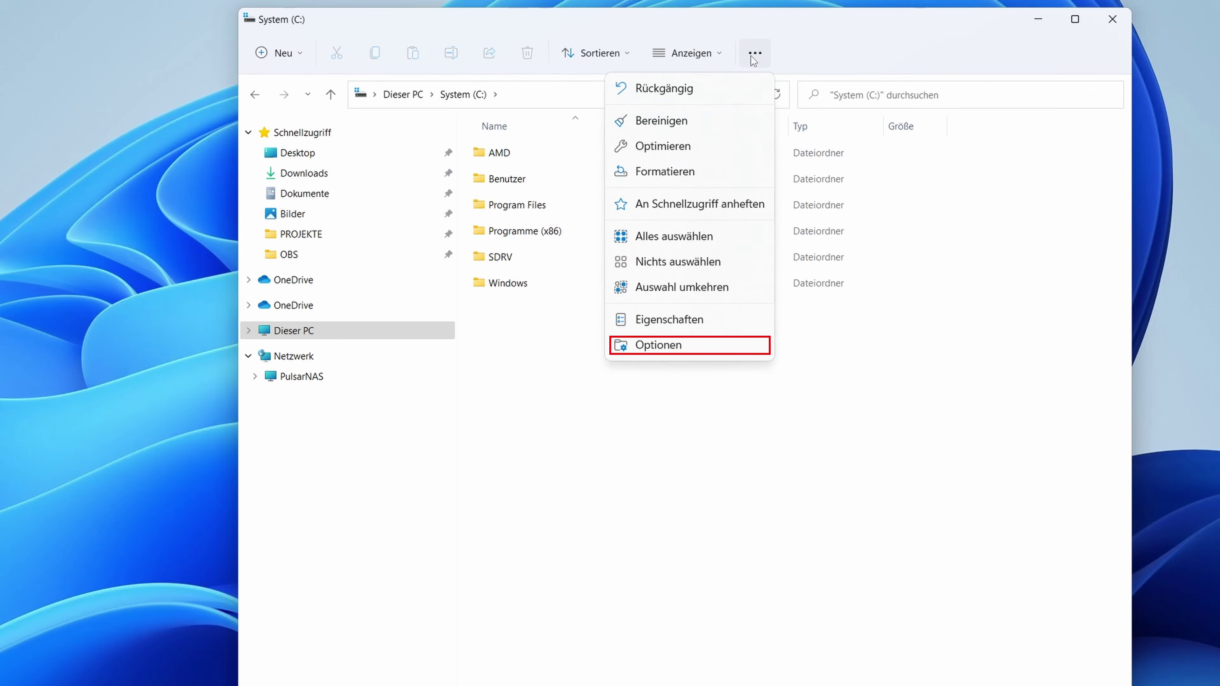
pyautogui.click(664, 350)
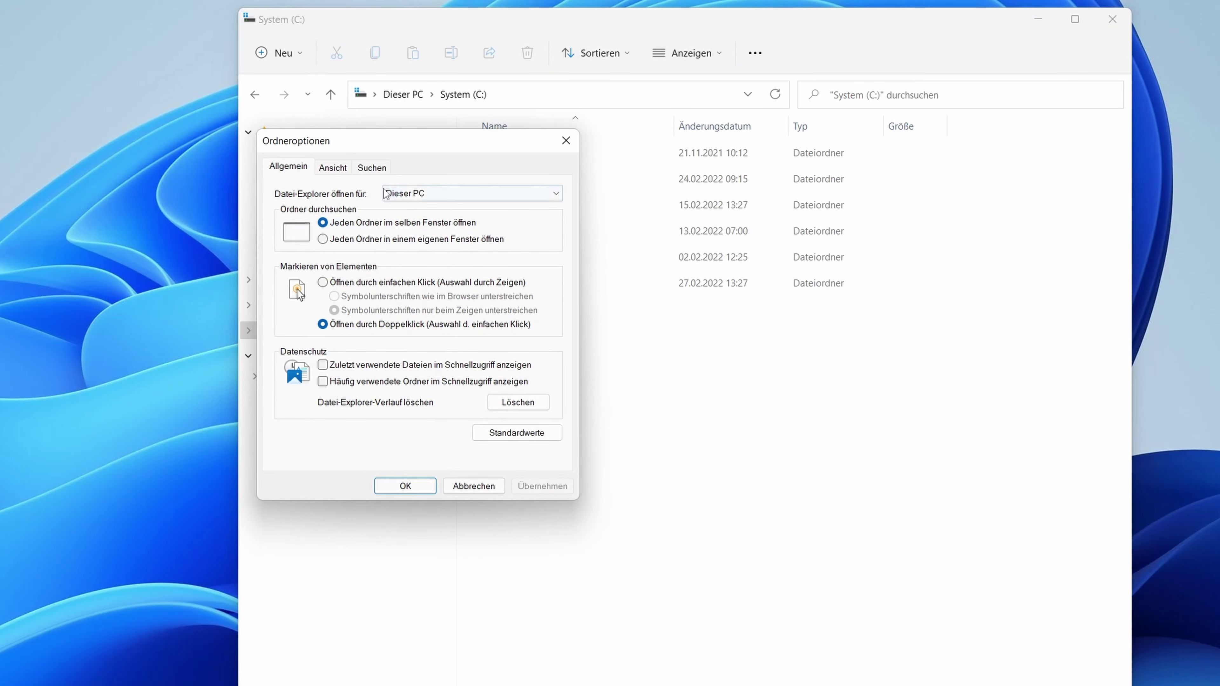
pyautogui.click(332, 168)
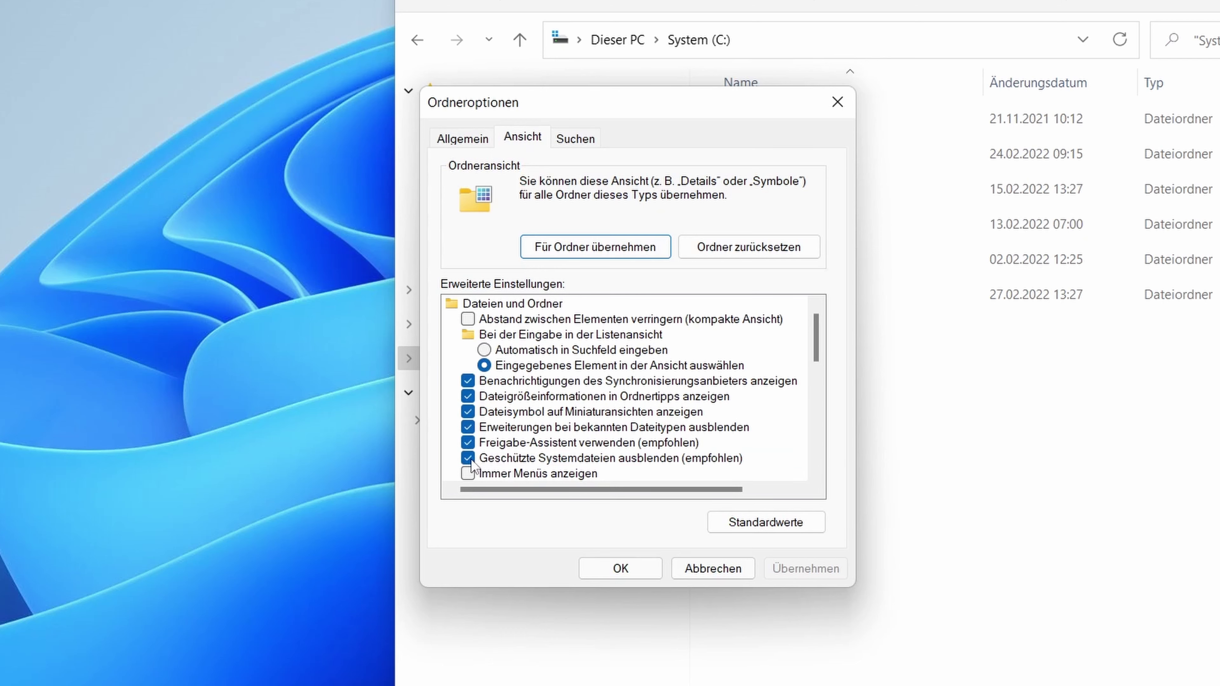
# - Make protected system files and hidden files, folders and drives visible, then confirm the folder options
pyautogui.click(467, 458)
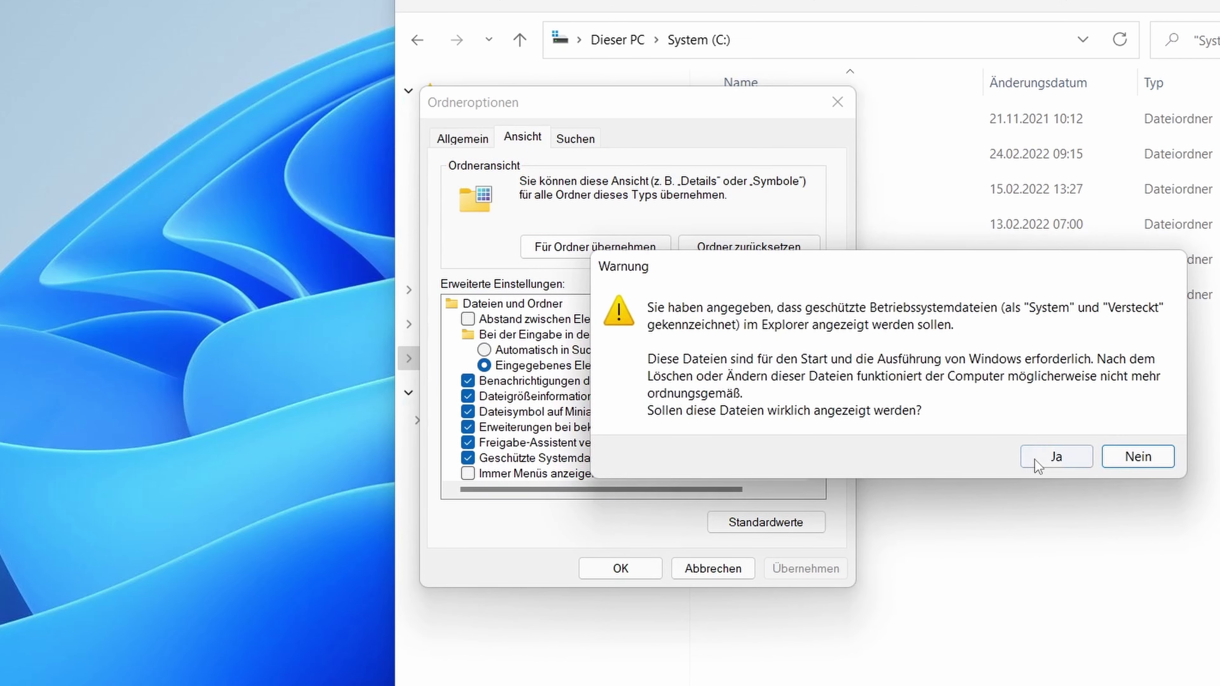
pyautogui.click(1051, 457)
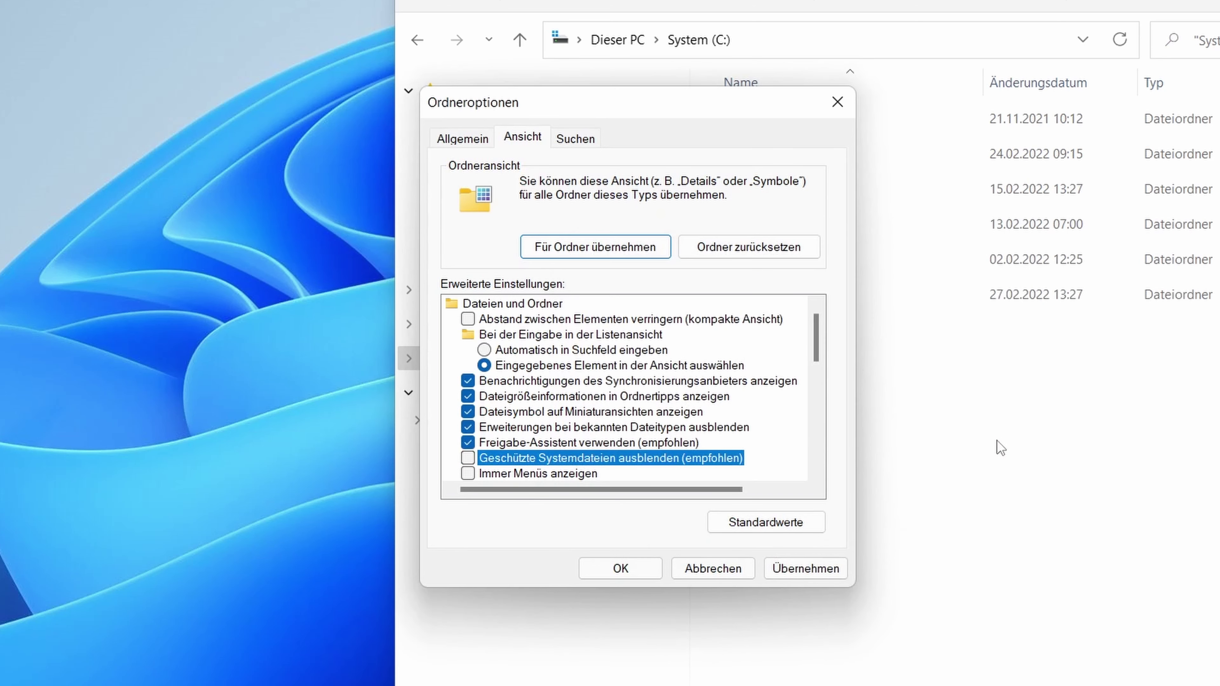
pyautogui.moveTo(817, 341); pyautogui.dragTo(821, 403)
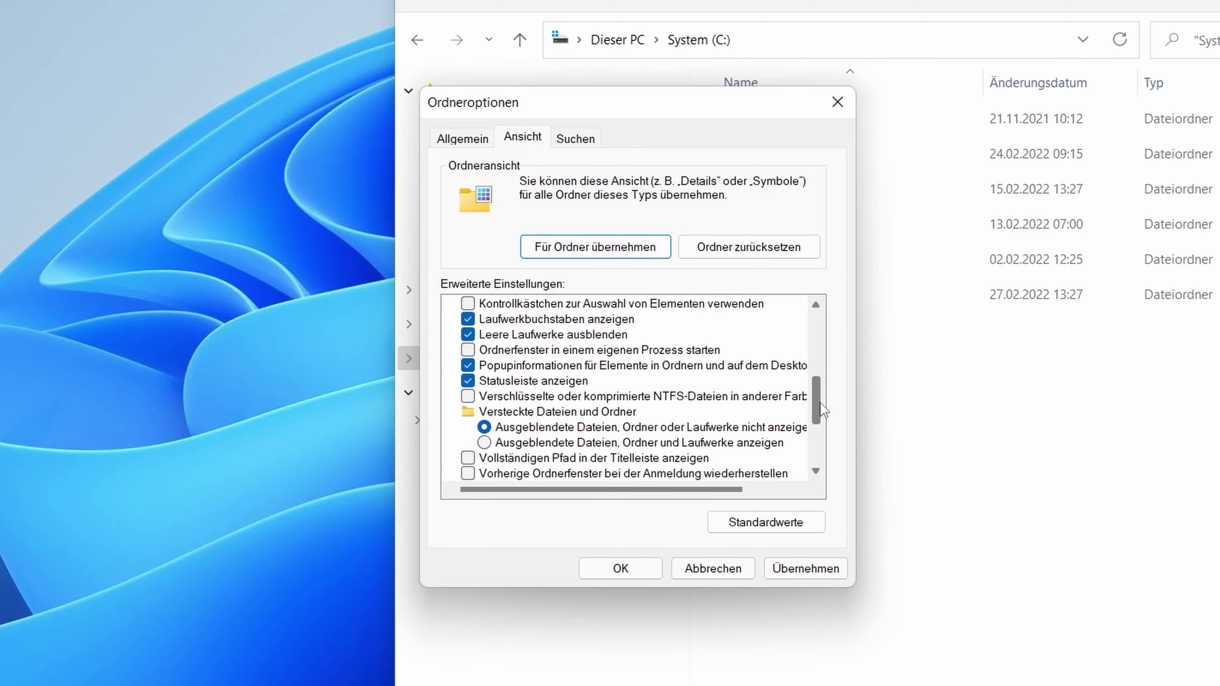
pyautogui.click(487, 446)
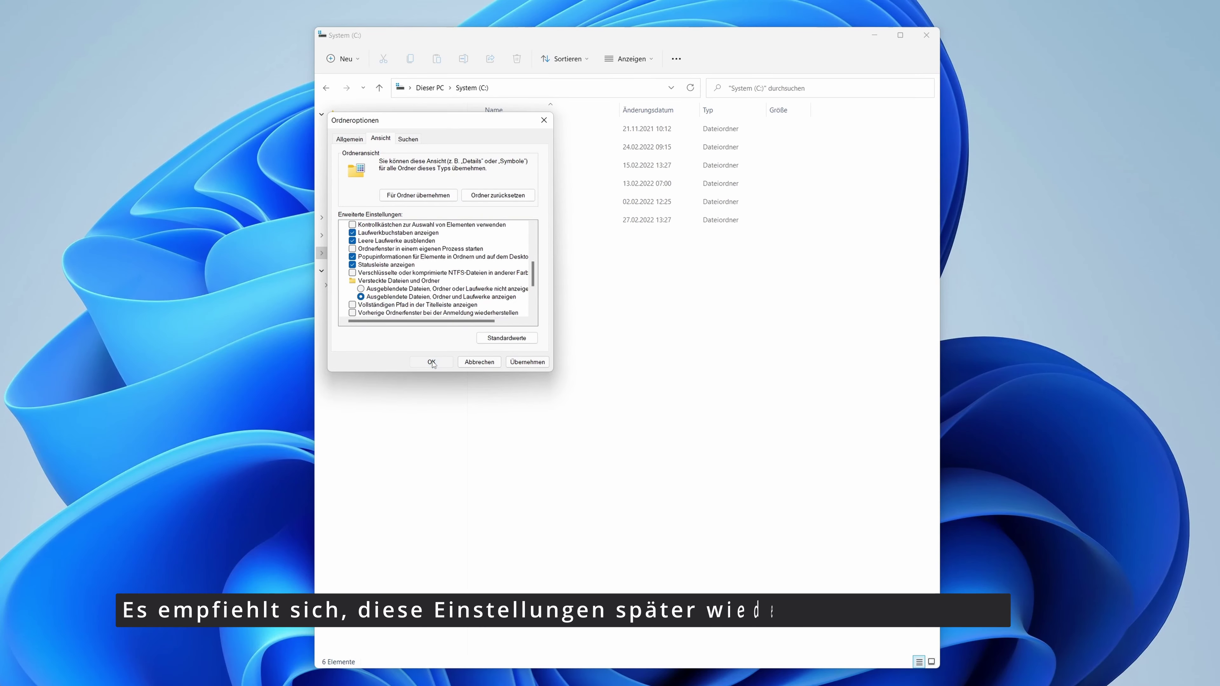
pyautogui.click(530, 470)
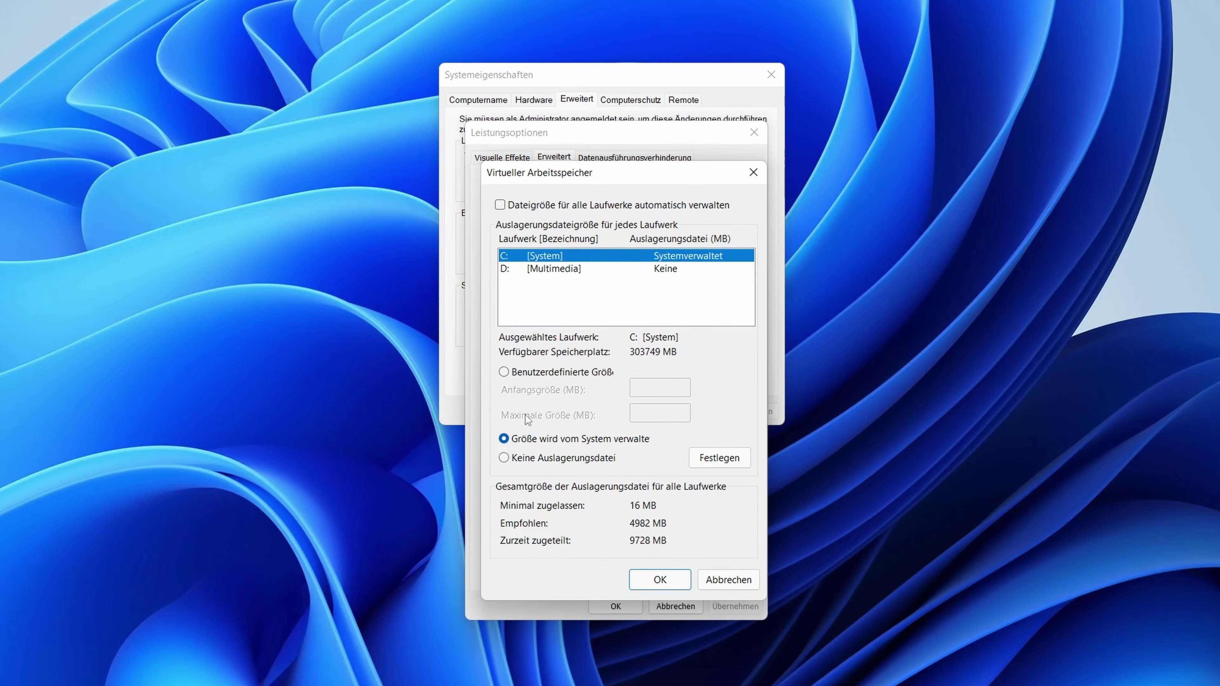
# - Set the system-managed drive C: to Keine Auslagerungsdatei in the virtual memory settings
pyautogui.click(505, 459)
pyautogui.click(722, 459)
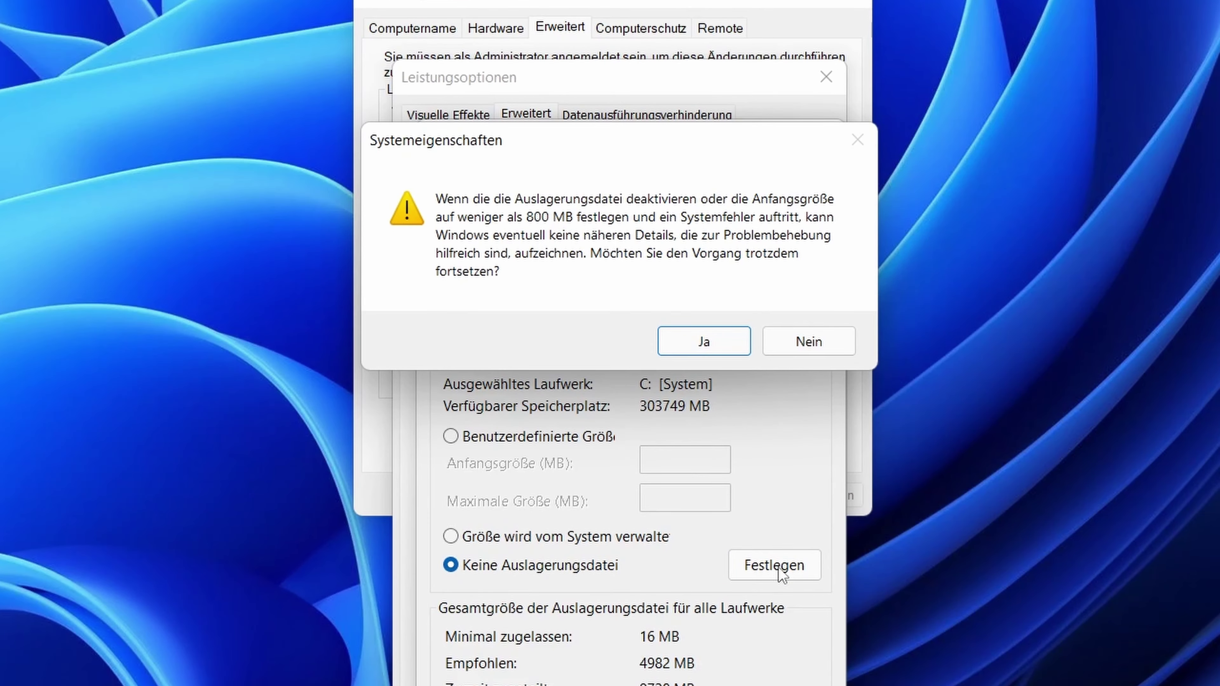